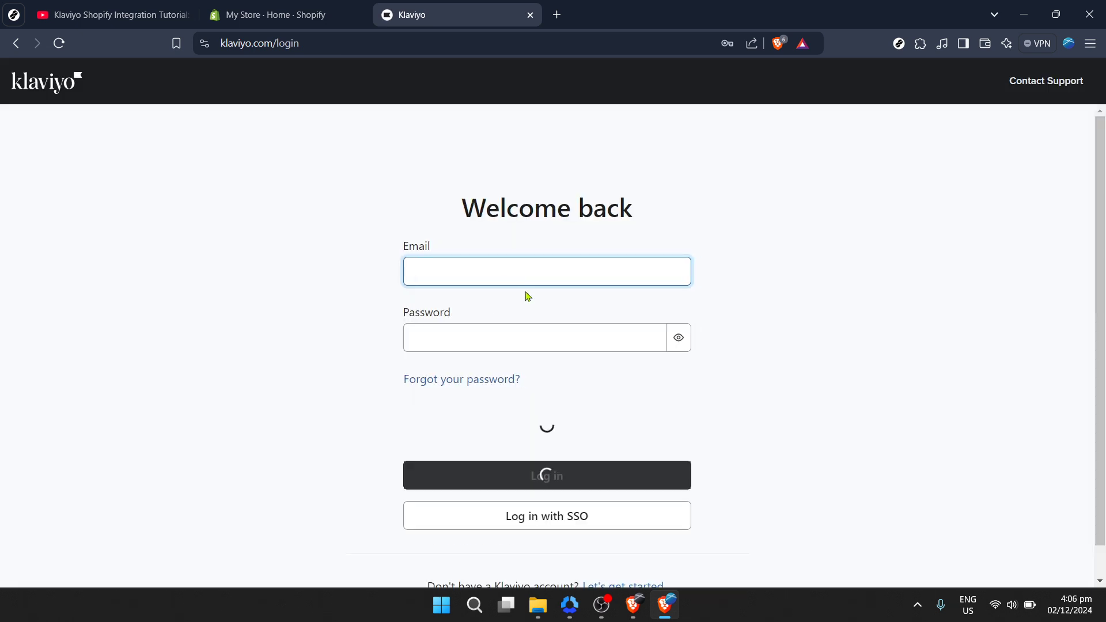
Step: Log in with the saved account e-mail and password, completing the "I'm not a robot" check
click(487, 277)
click(524, 305)
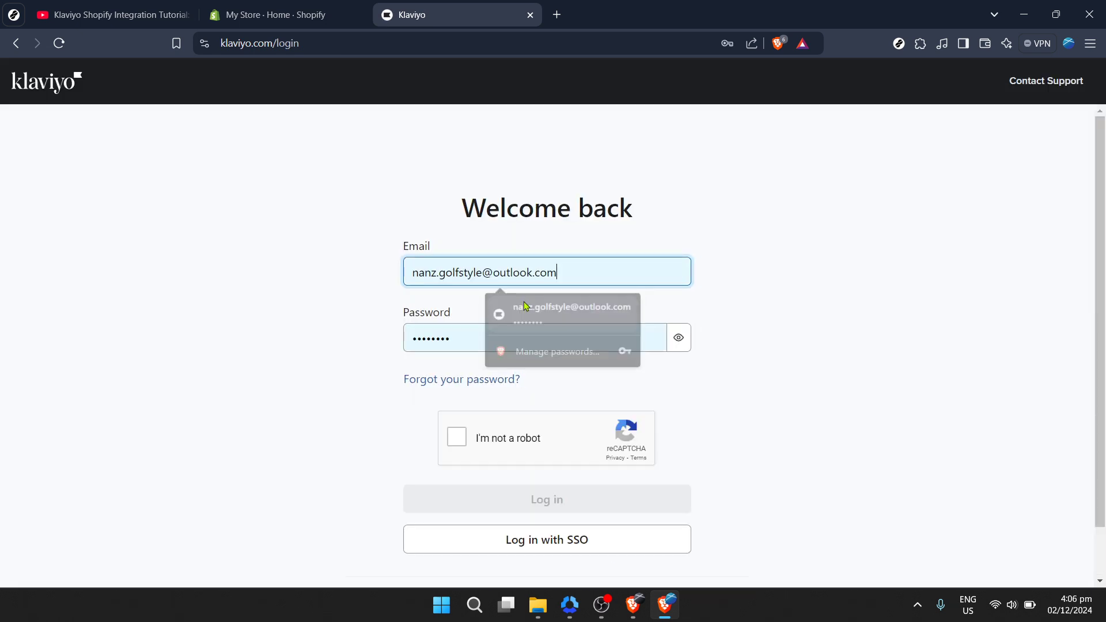
click(457, 441)
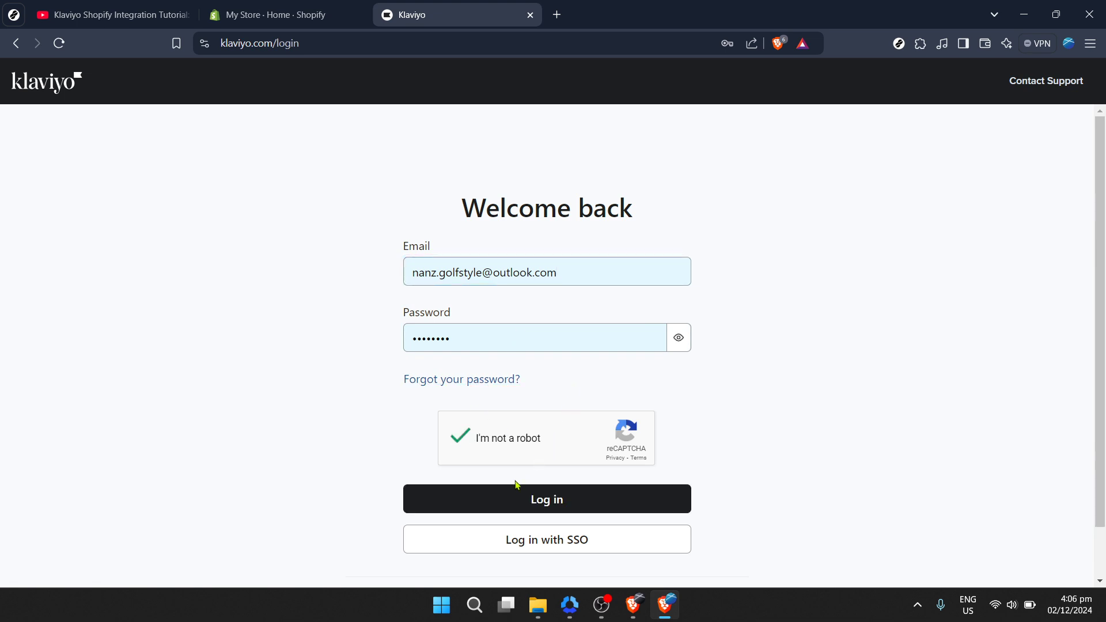
click(516, 494)
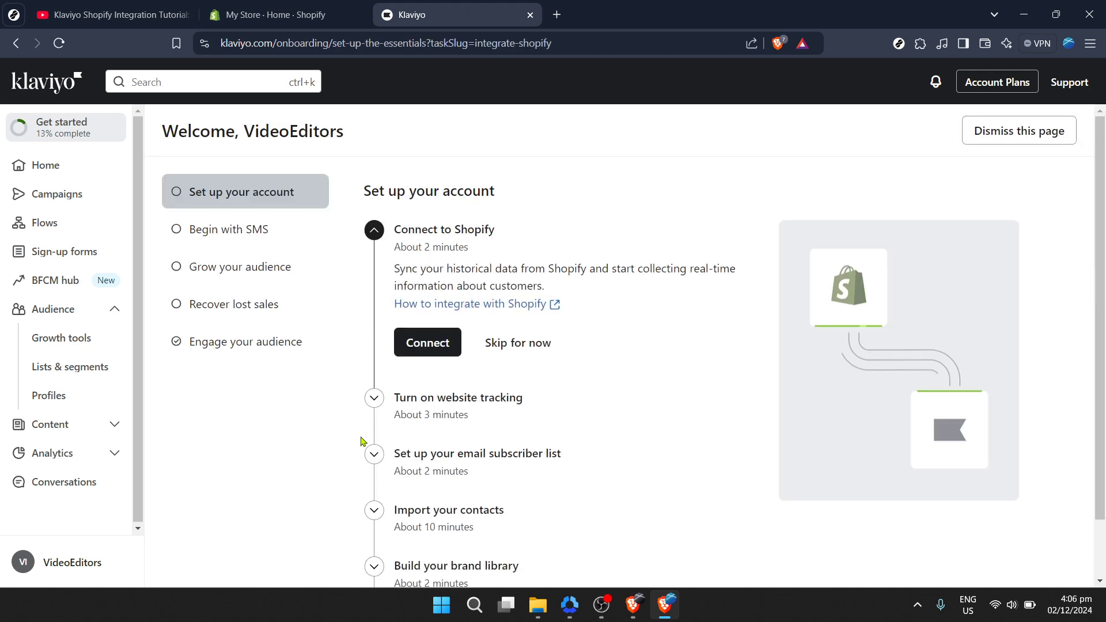
Step: Go to the account's integrations page and open the Integrations Directory for adding a new integration
scroll(334, 474, down, 1)
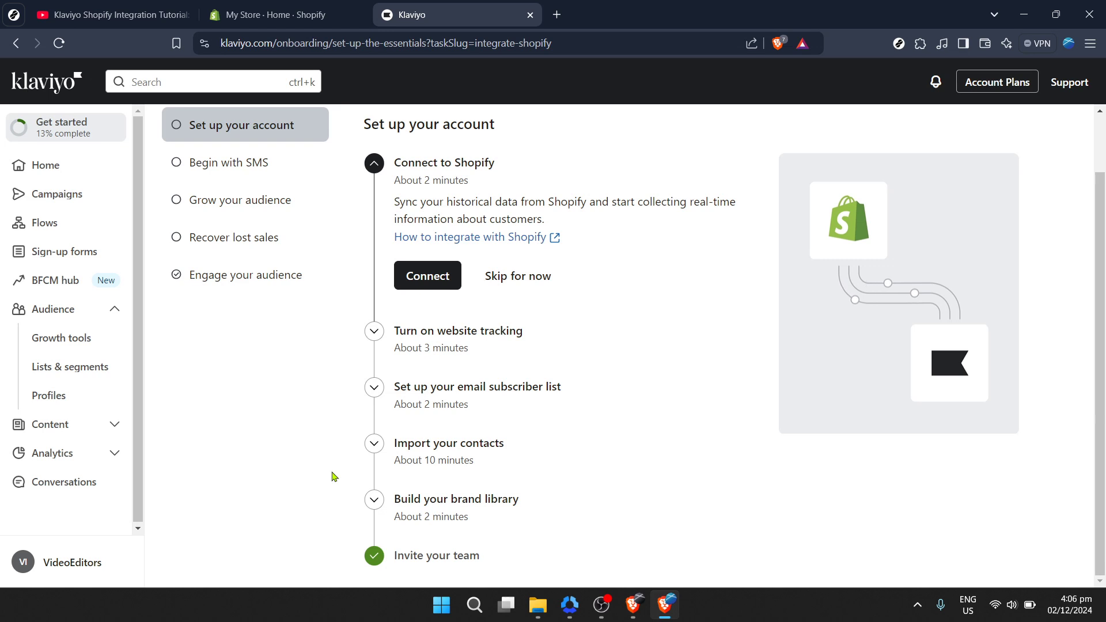
click(57, 564)
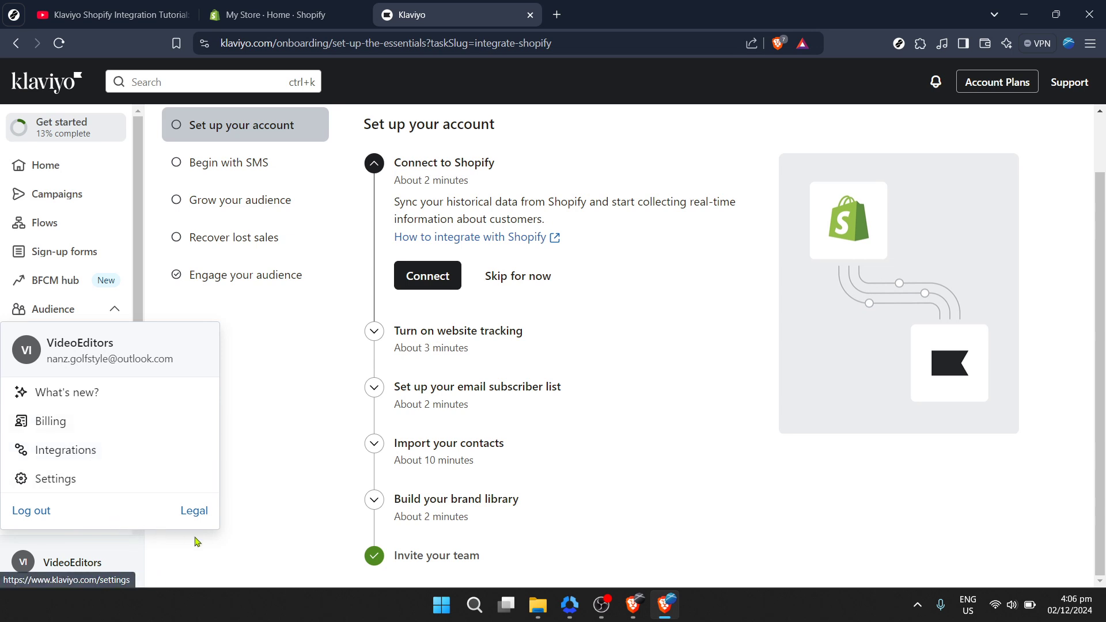
click(102, 450)
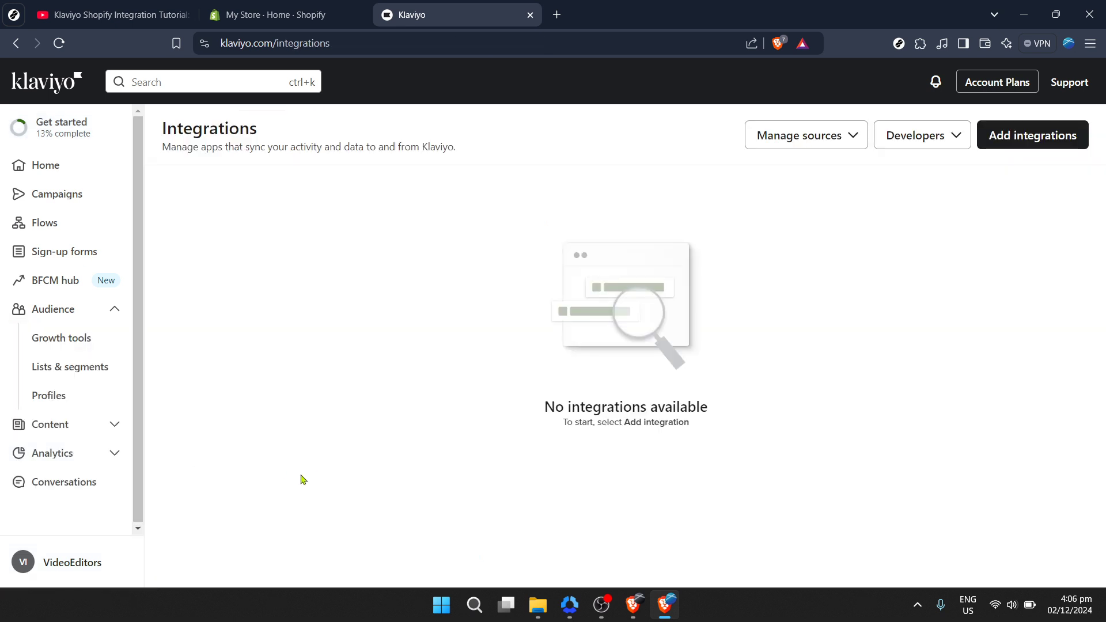
click(1002, 147)
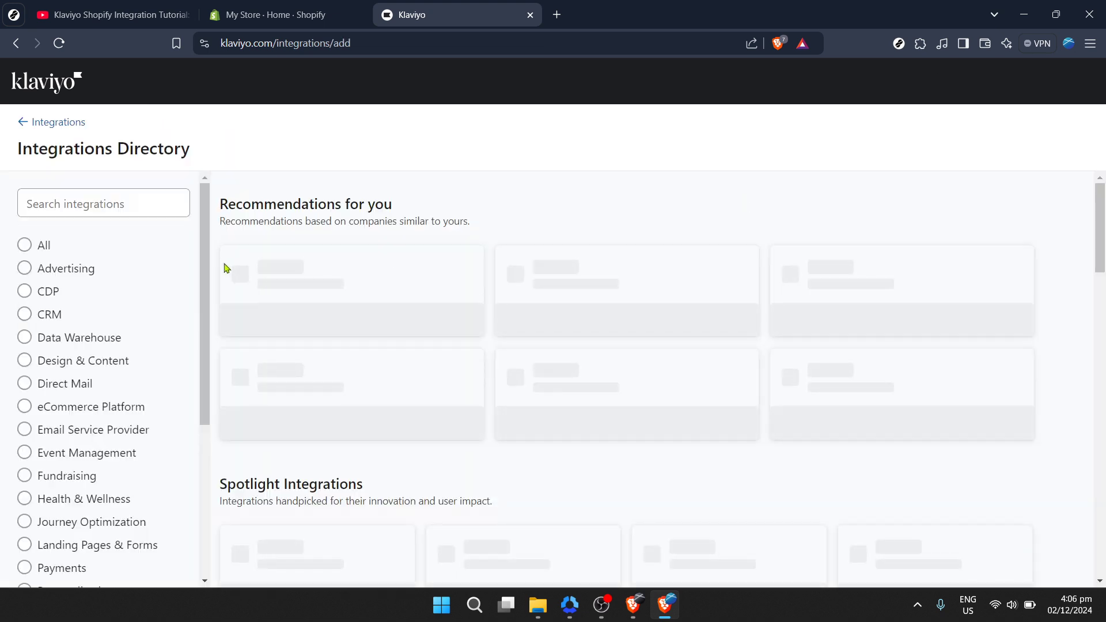
Step: Search the integrations directory for "shopify" and install the Shopify integration built by Klaviyo
click(122, 211)
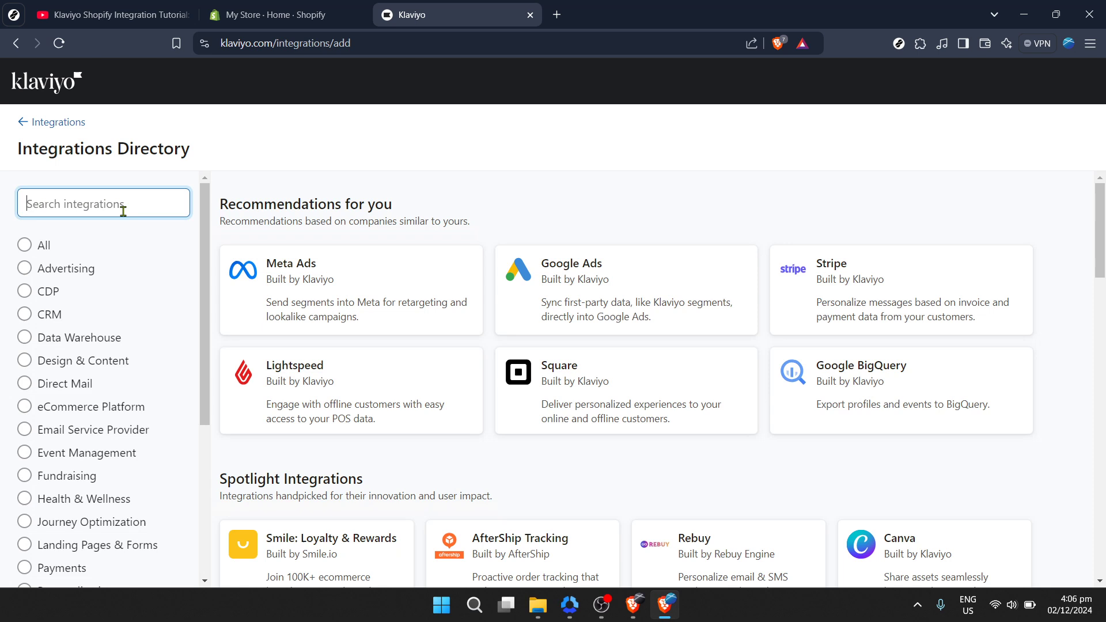
text(sho)
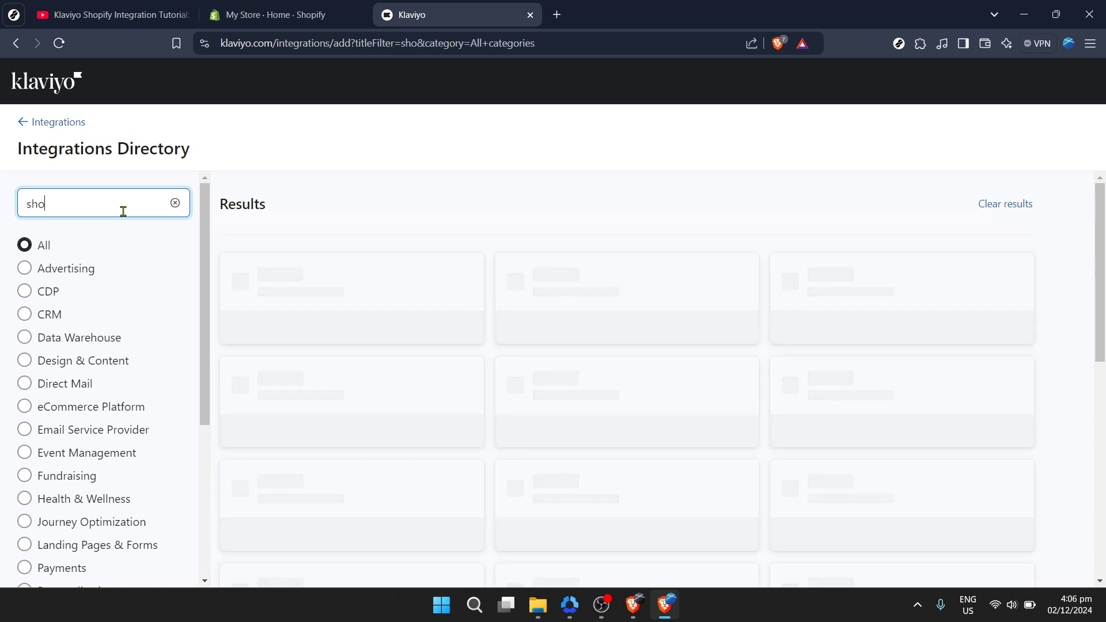
text(pify)
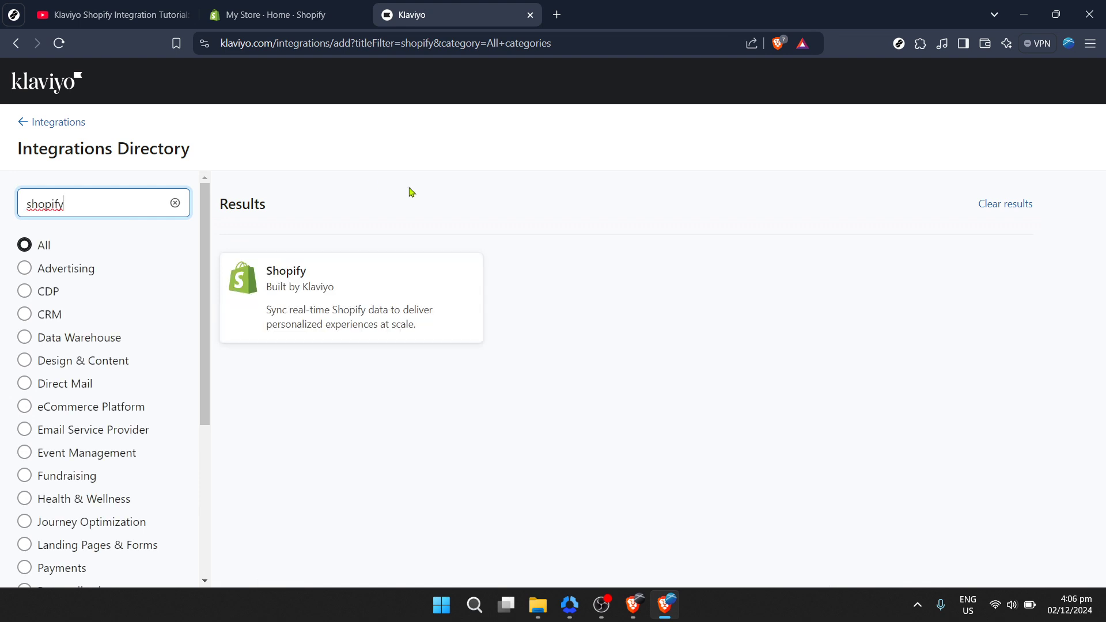
click(350, 296)
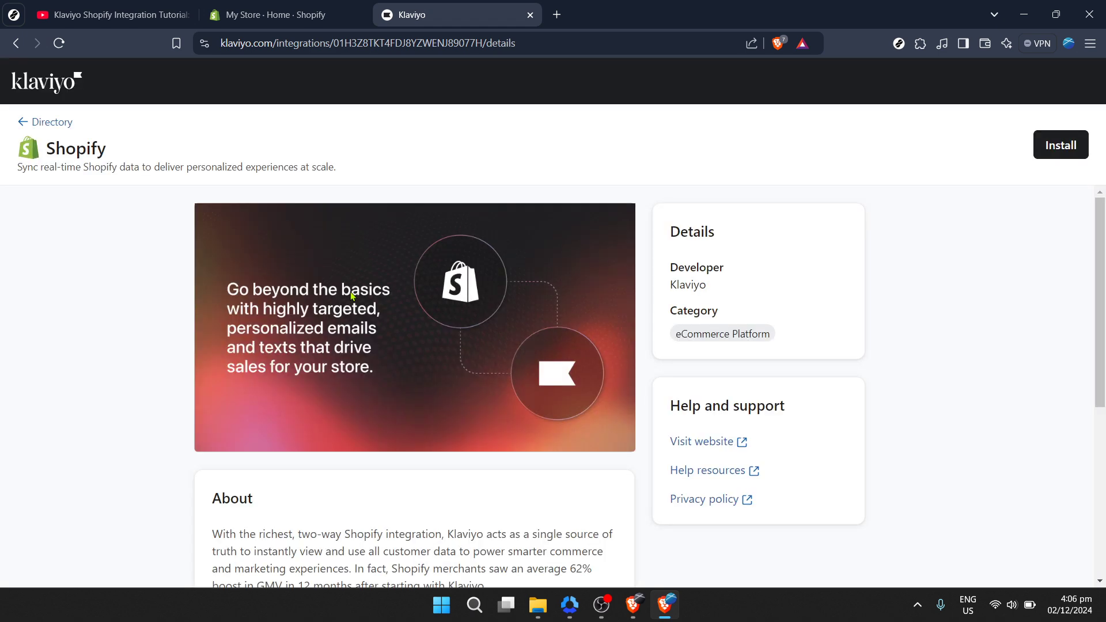
click(1041, 153)
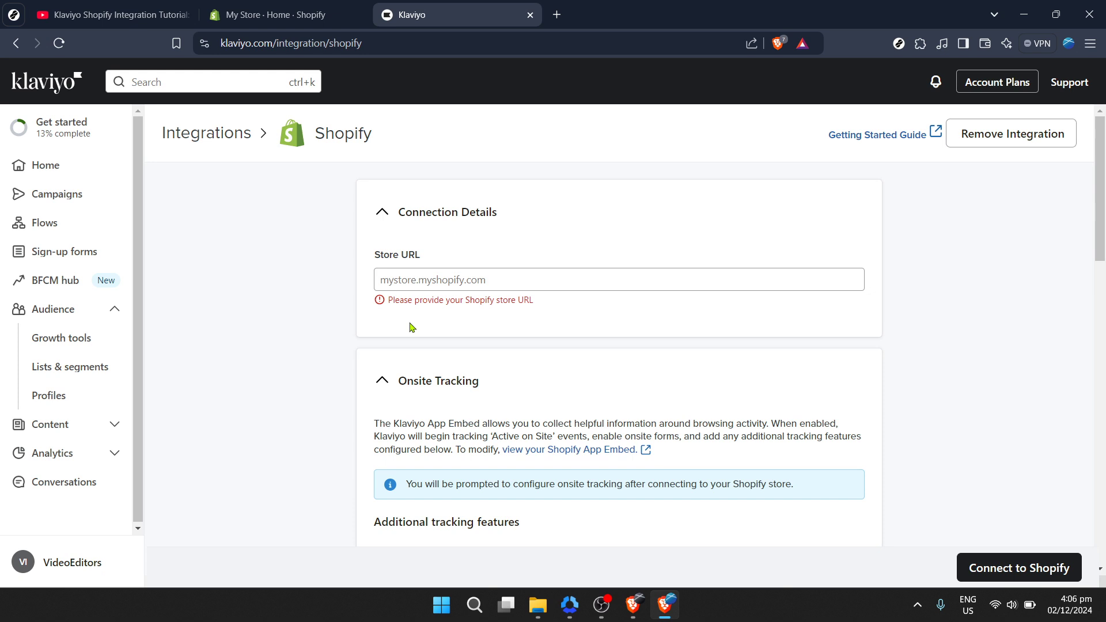
Step: Examine the Store URL field under Connection Details and the Onsite Tracking settings of the Shopify integration
click(452, 278)
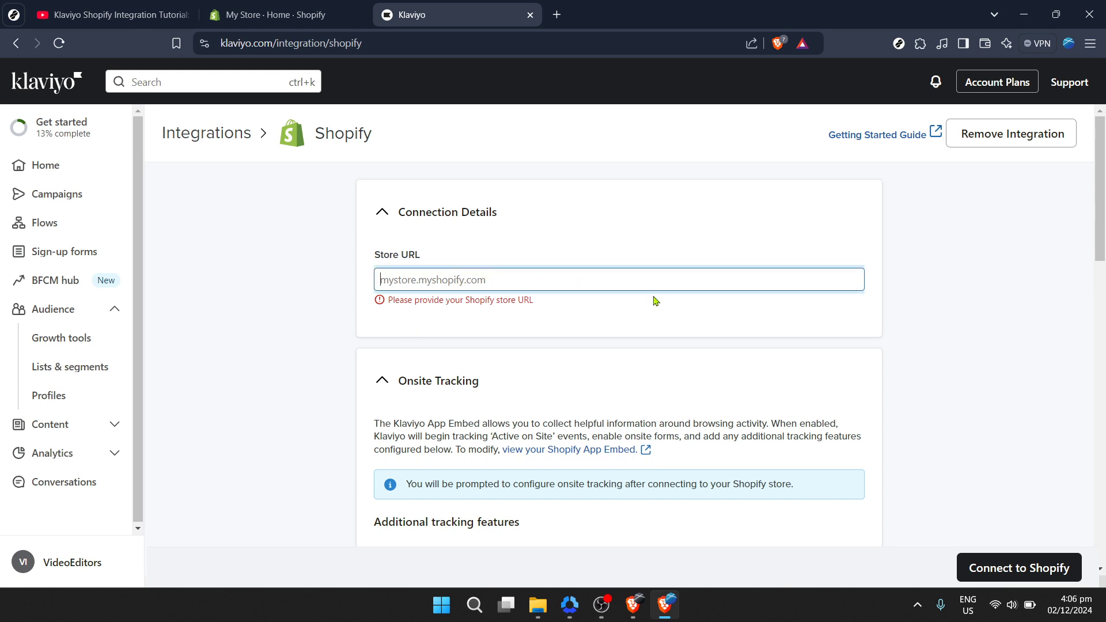
scroll(655, 300, down, 1)
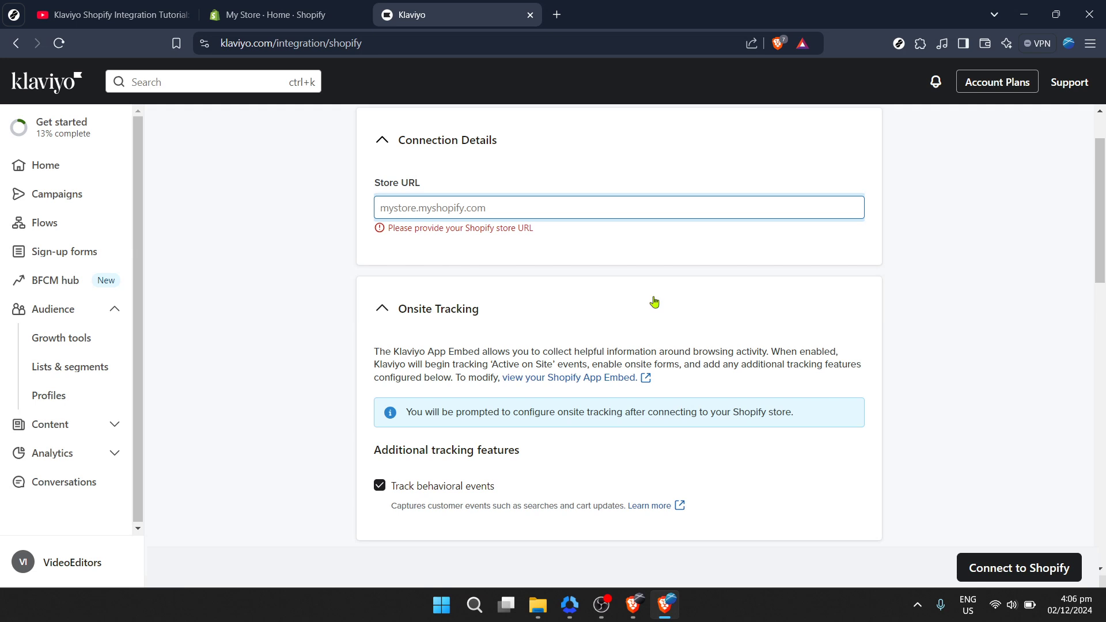
scroll(654, 301, down, 3)
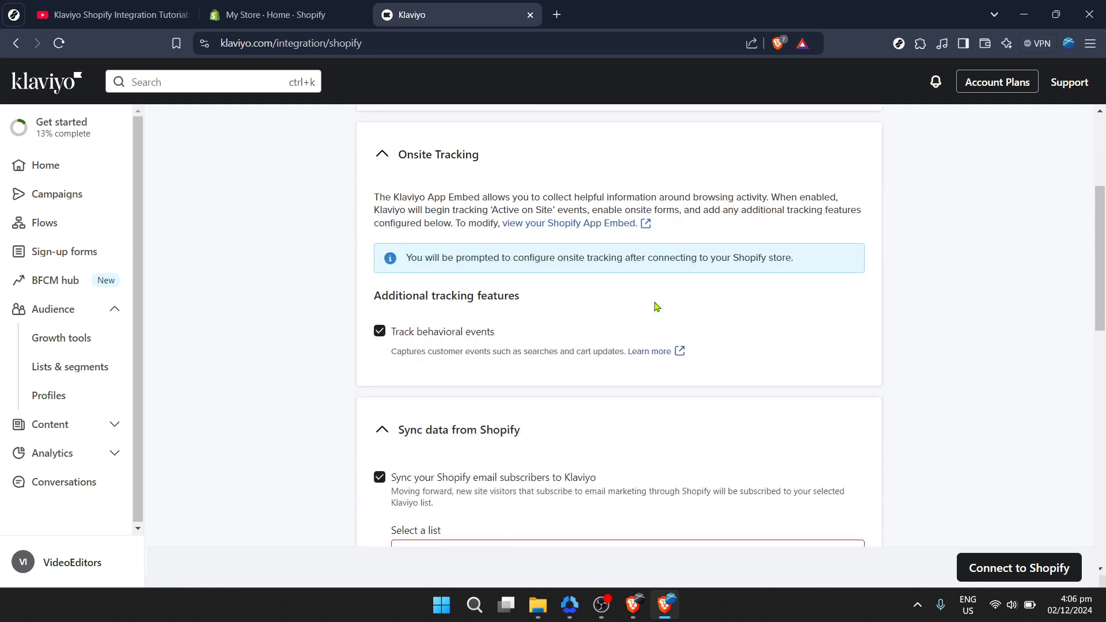
scroll(654, 306, up, 4)
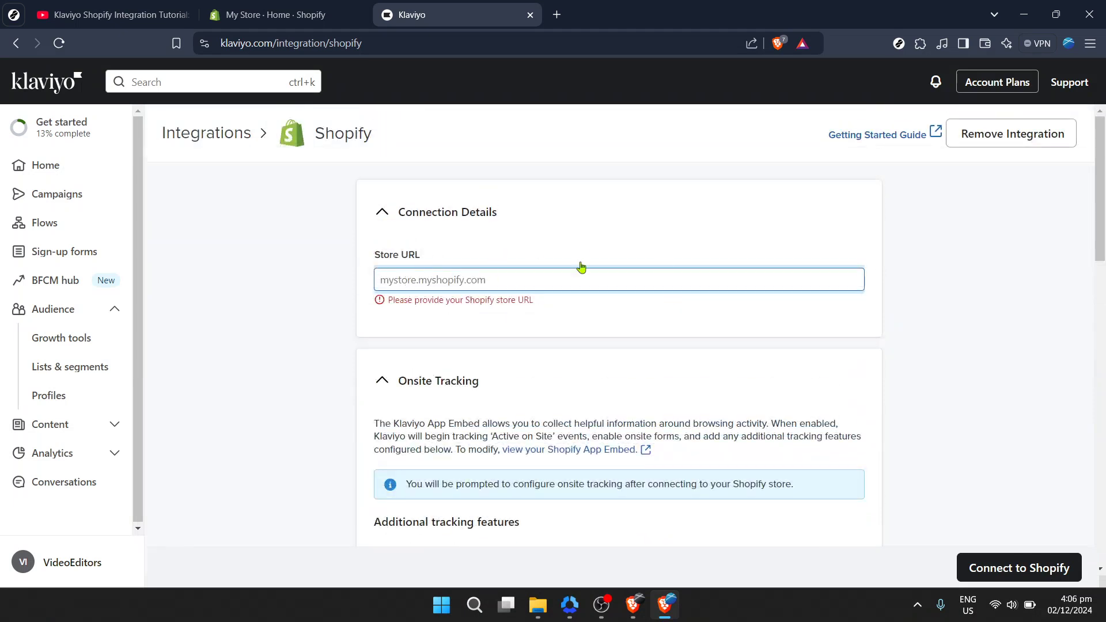
scroll(526, 299, down, 2)
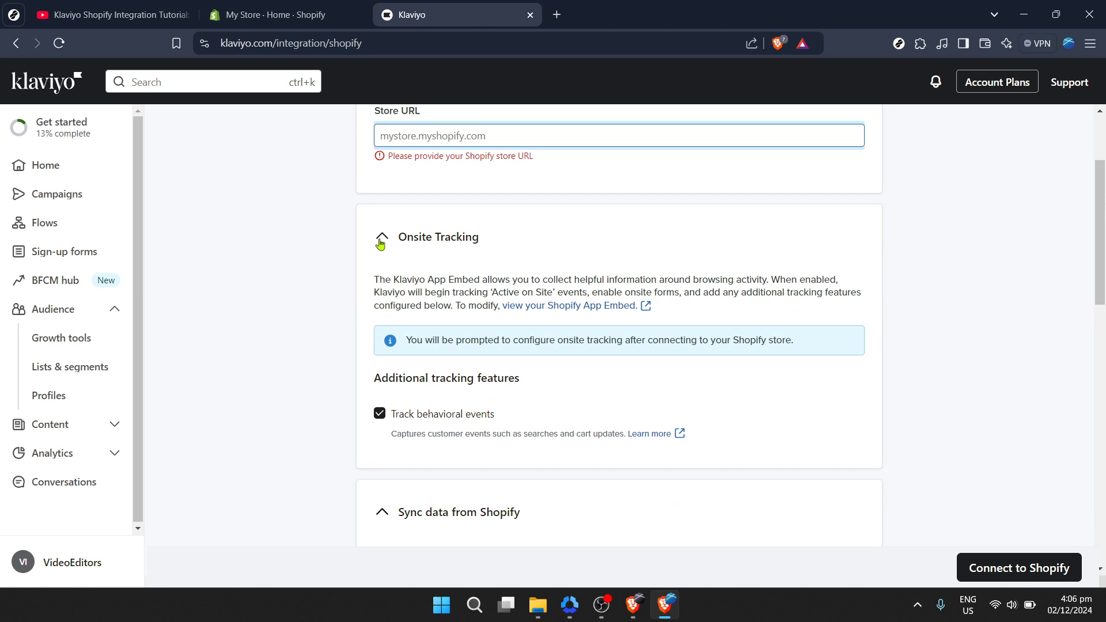
scroll(385, 242, down, 1)
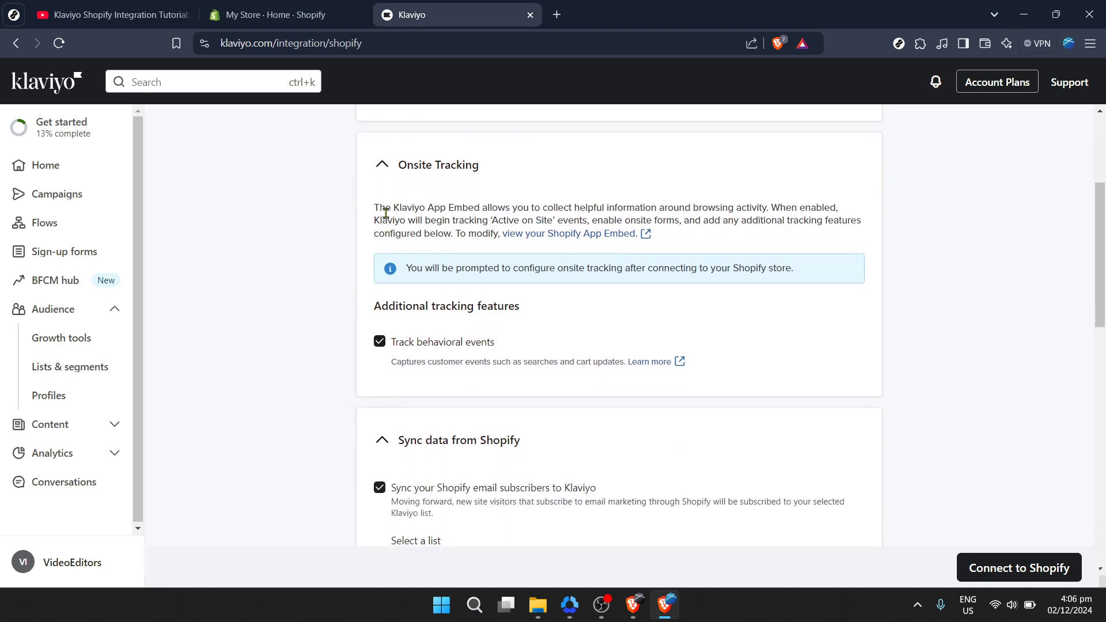
click(381, 167)
click(381, 168)
Step: Examine the subscriber list choices and the options for syncing data from Shopify and to Shopify
click(382, 441)
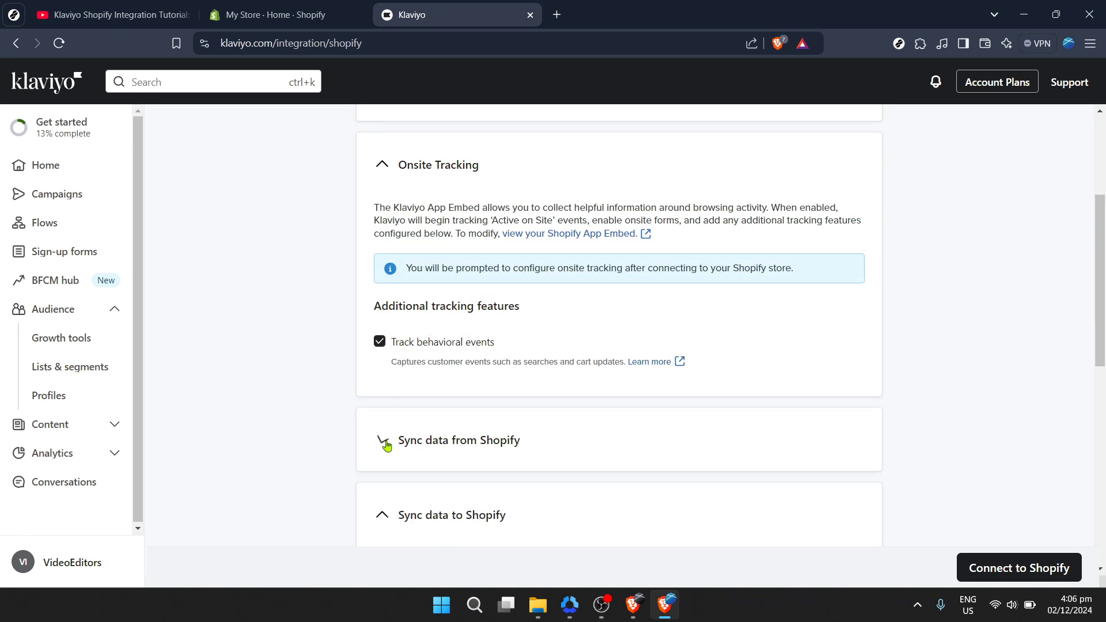
click(383, 442)
scroll(507, 390, down, 4)
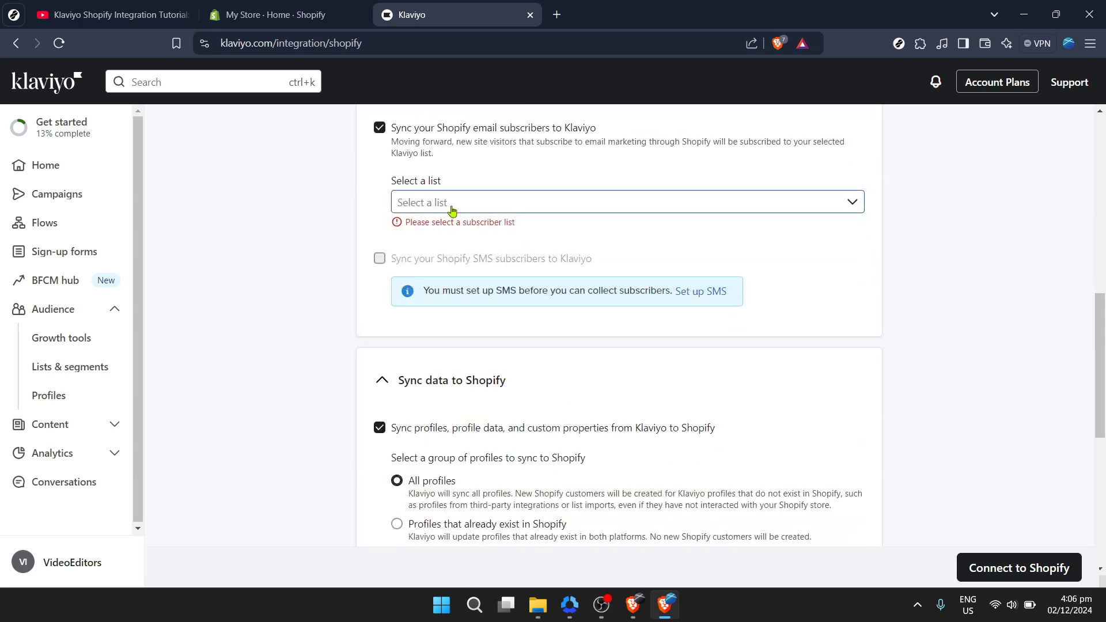
click(452, 205)
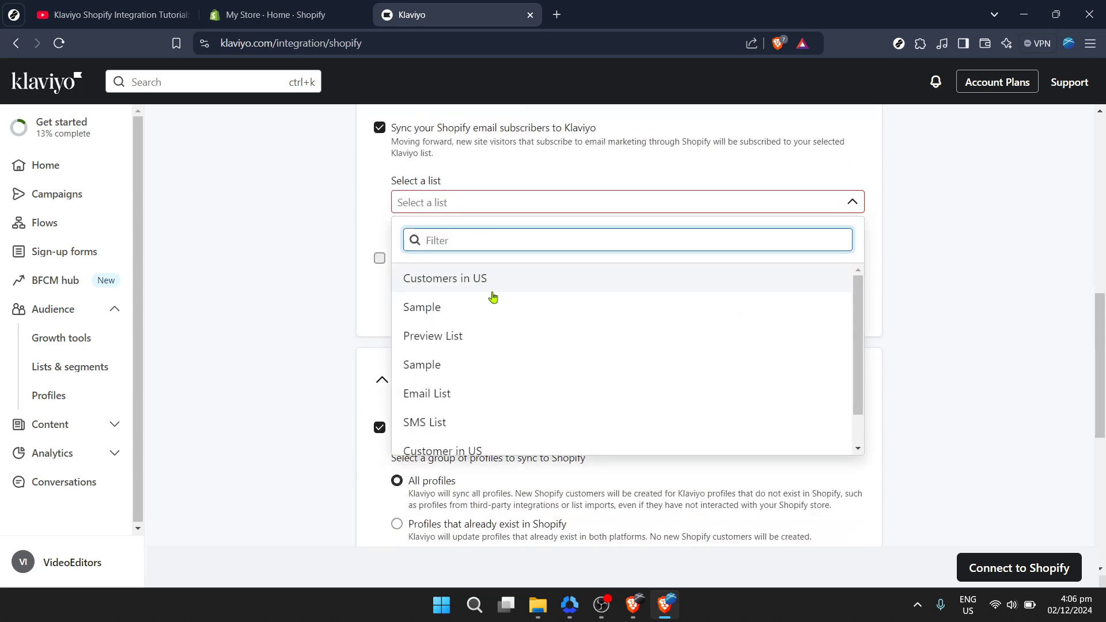
click(473, 202)
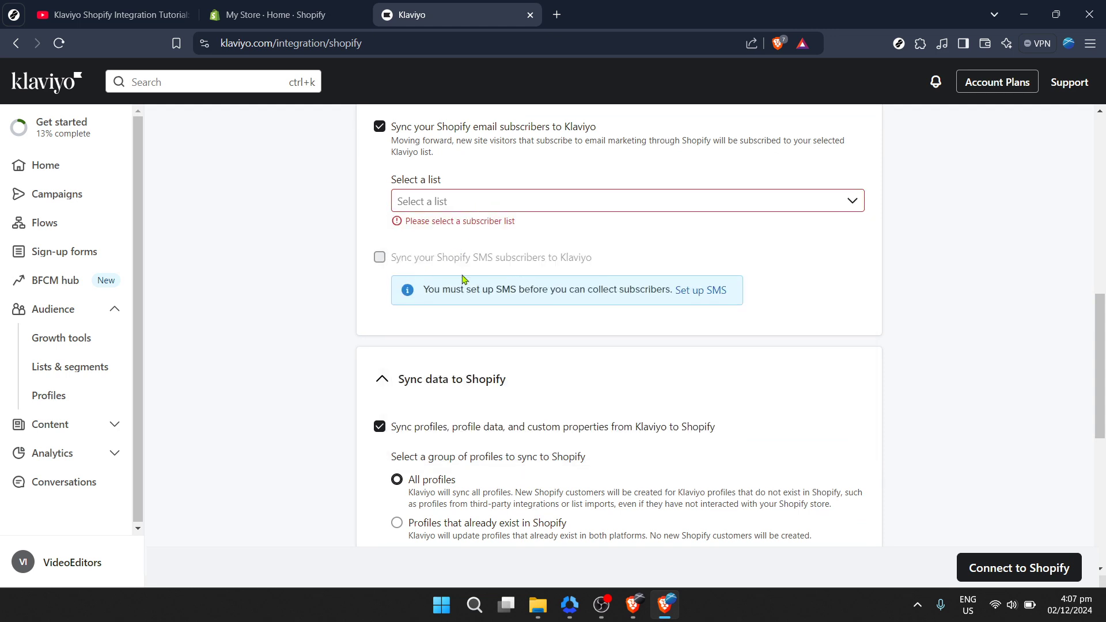
scroll(464, 278, down, 3)
click(383, 238)
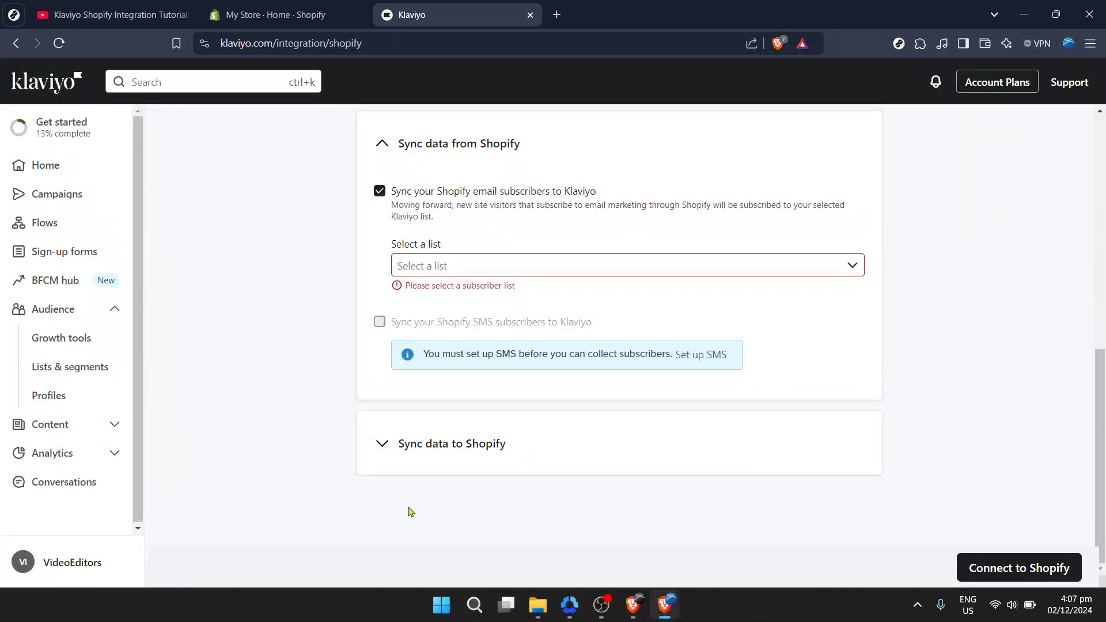
click(383, 448)
scroll(519, 392, down, 5)
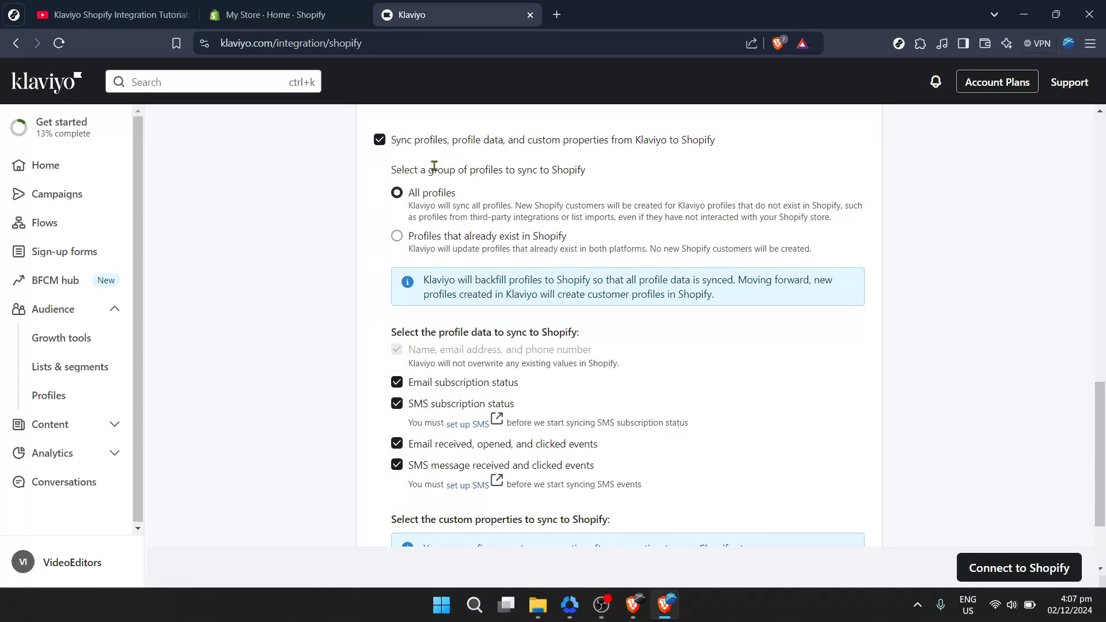
scroll(457, 247, down, 2)
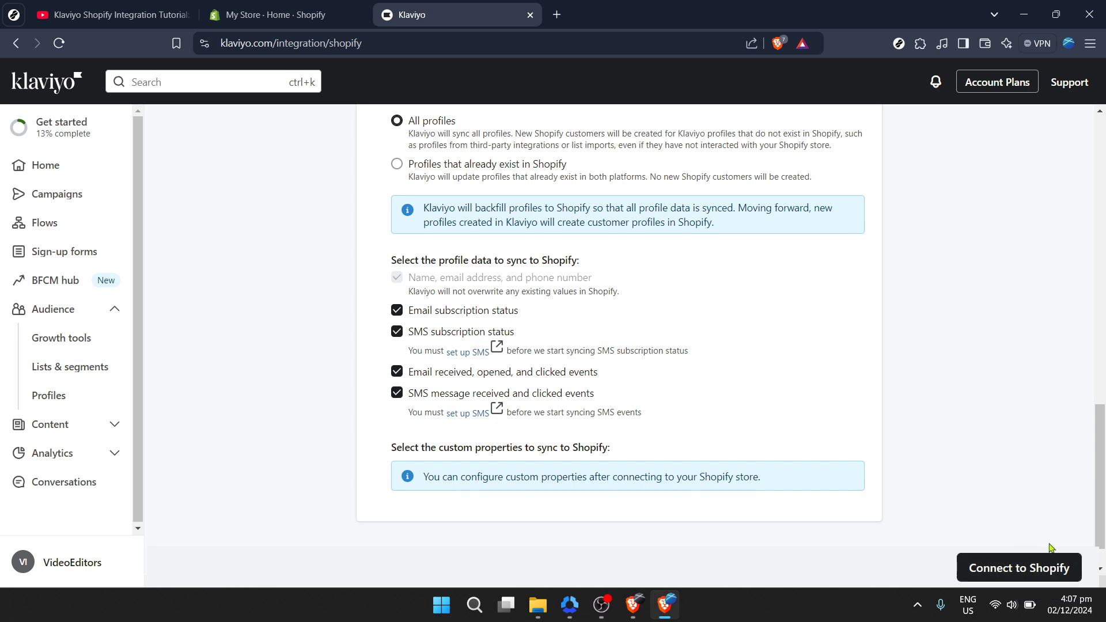
Step: Try to connect the integration to Shopify, and go back over the subscriber list and Store URL fields
click(1030, 567)
scroll(967, 483, up, 5)
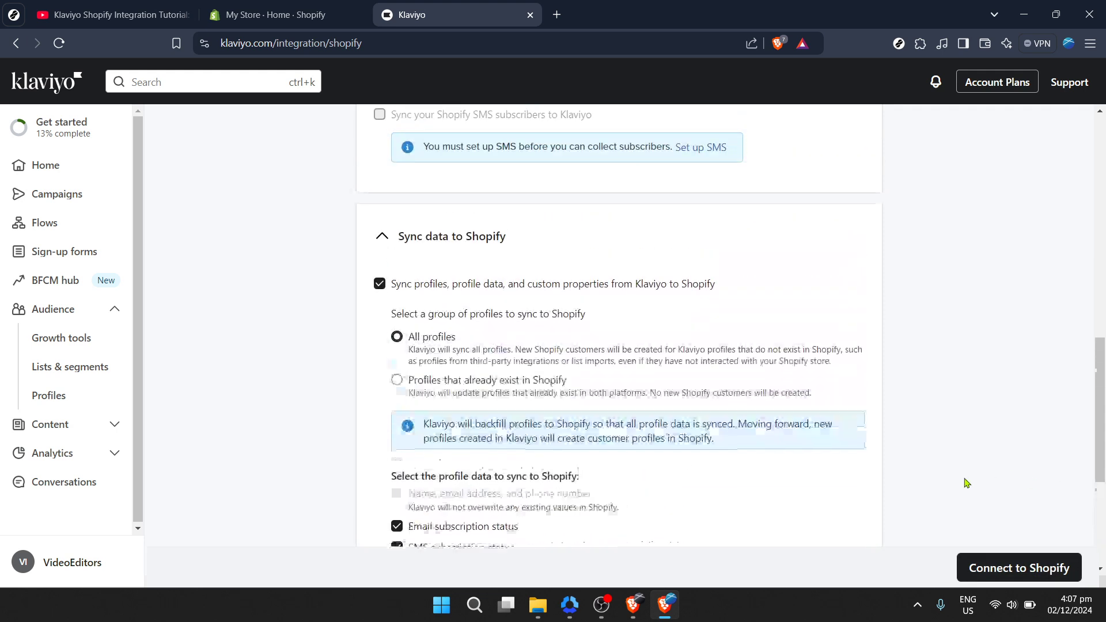
scroll(966, 483, up, 2)
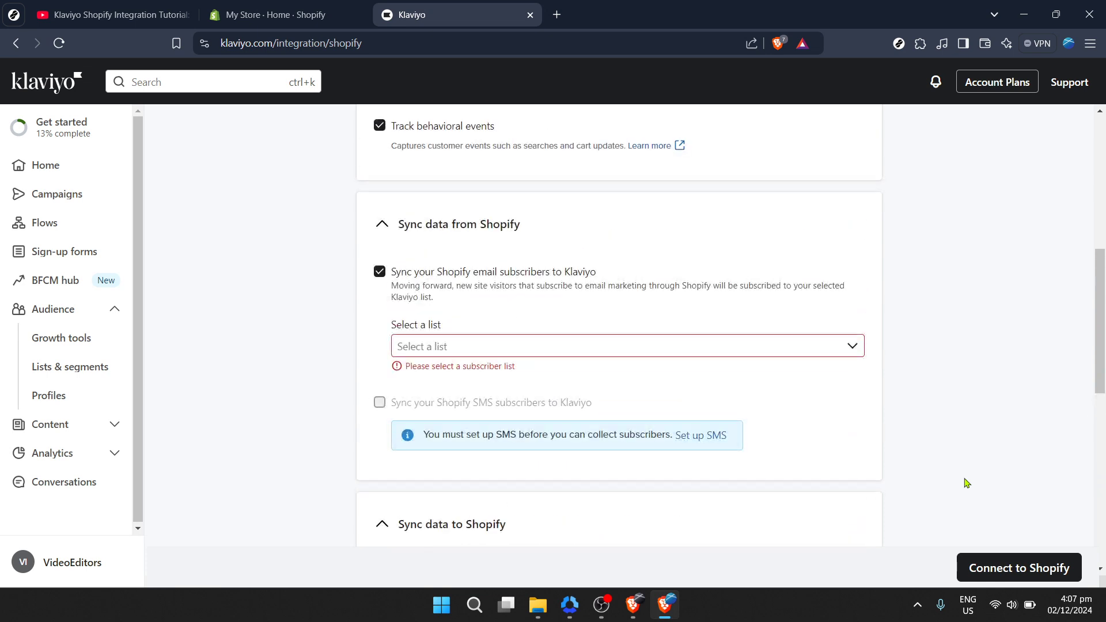
scroll(967, 483, up, 7)
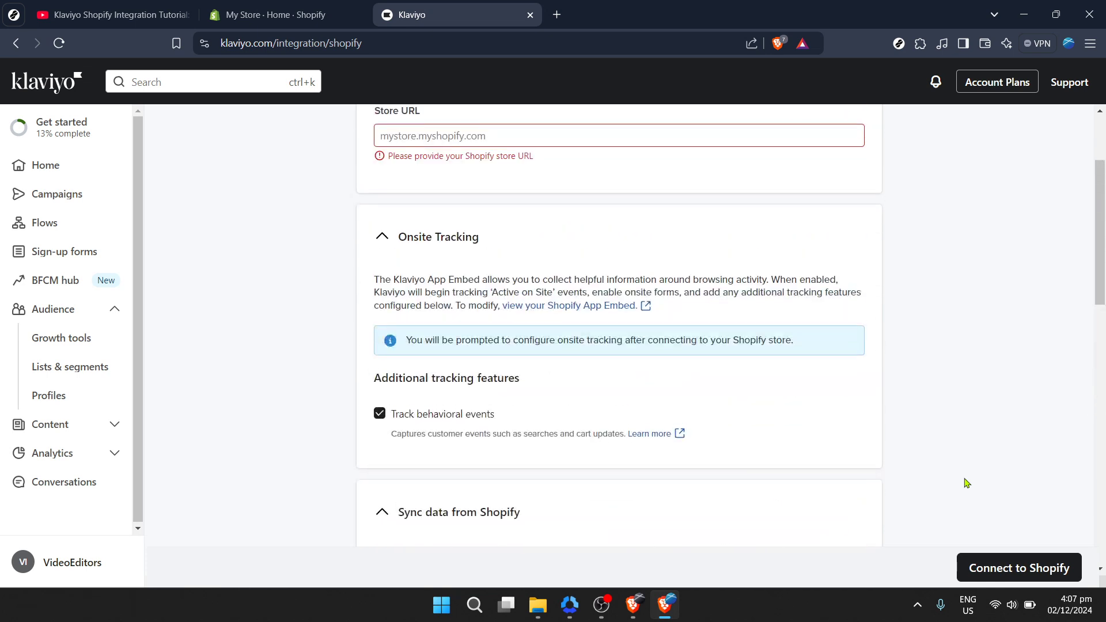